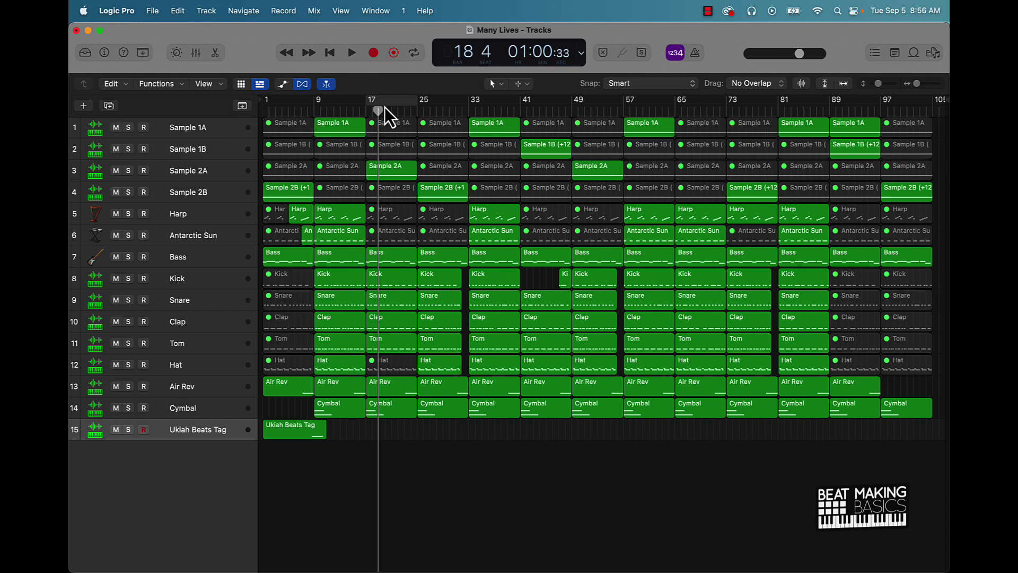
pyautogui.moveTo(377, 109)
pyautogui.mouseDown()
pyautogui.moveTo(943, 136)
pyautogui.moveTo(557, 108)
pyautogui.moveTo(268, 108)
pyautogui.moveTo(473, 109)
pyautogui.moveTo(942, 163)
pyautogui.moveTo(267, 167)
pyautogui.mouseUp()
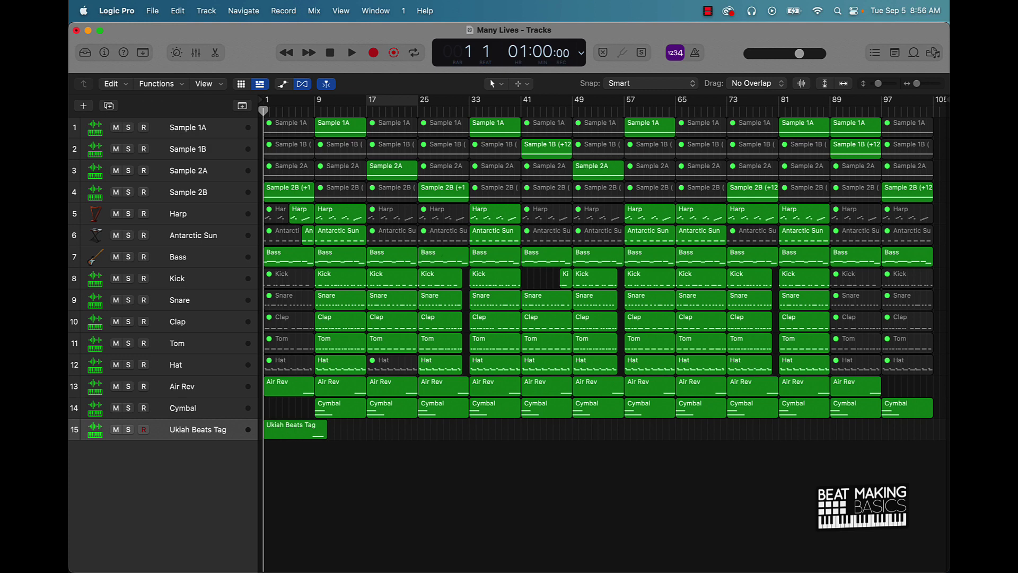
# Step: Inspect the Sample 1A track's details and browse its Audio FX plug-in list without adding one
pyautogui.click(199, 135)
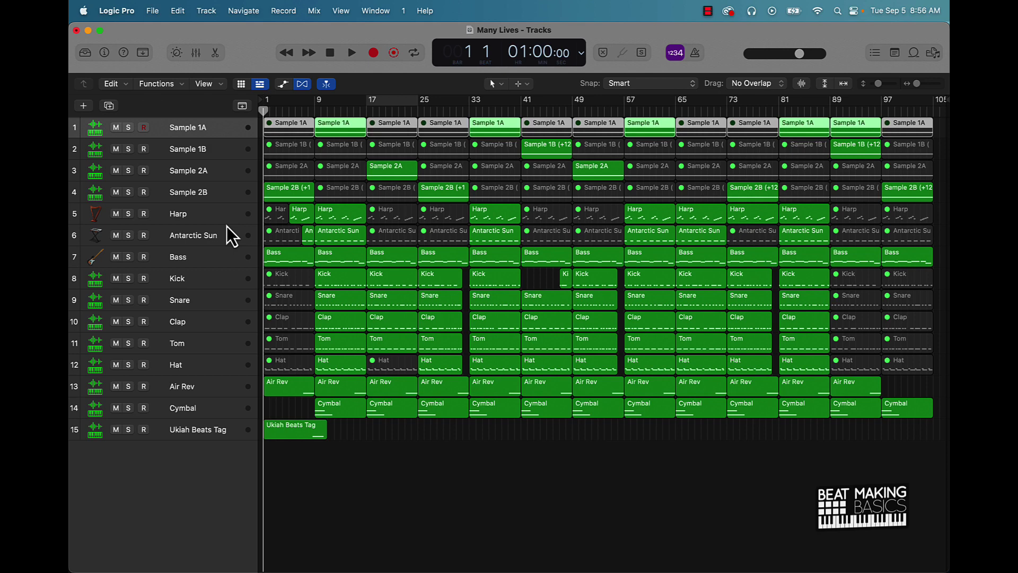
pyautogui.click(106, 54)
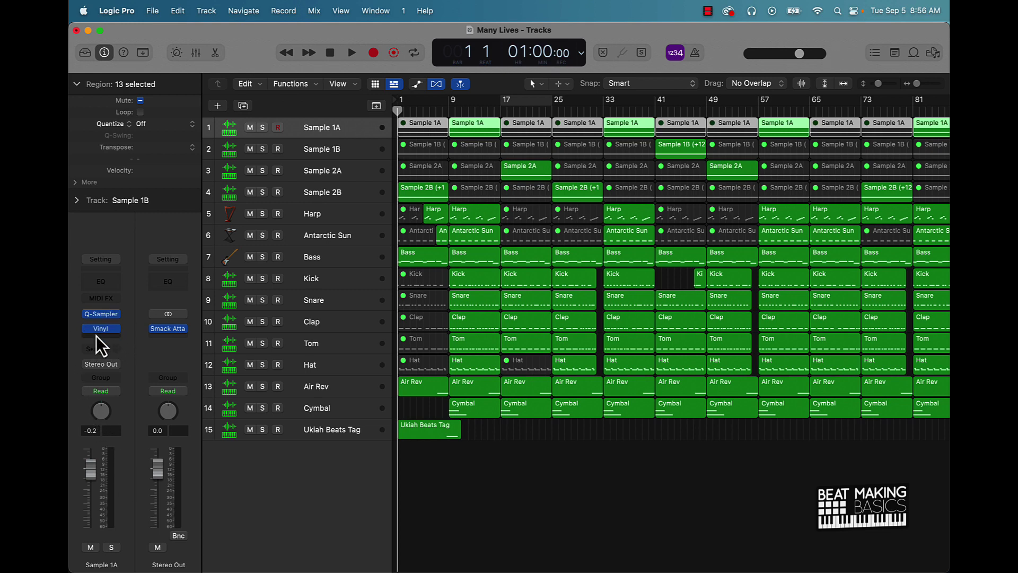
pyautogui.click(116, 336)
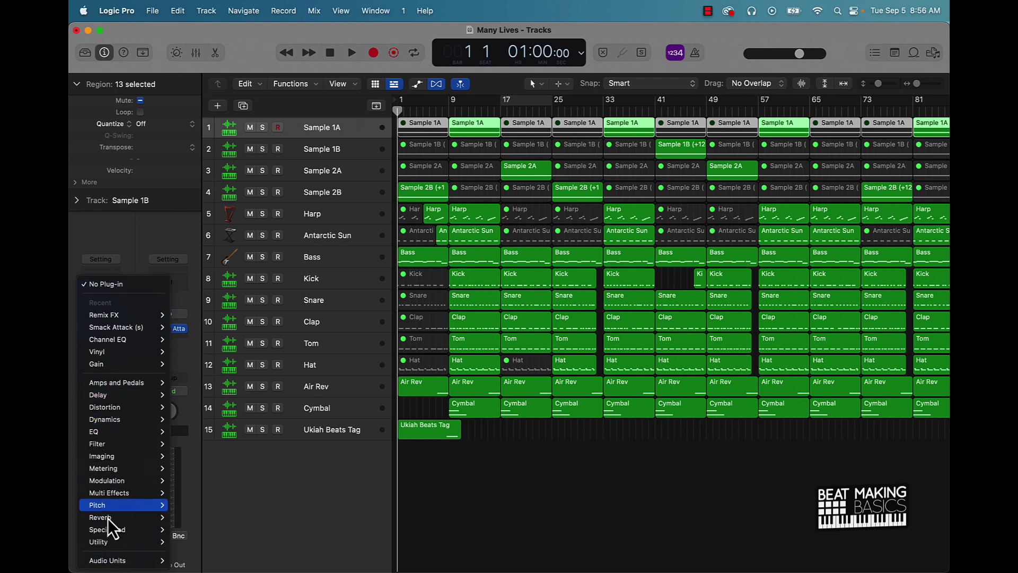
pyautogui.click(131, 239)
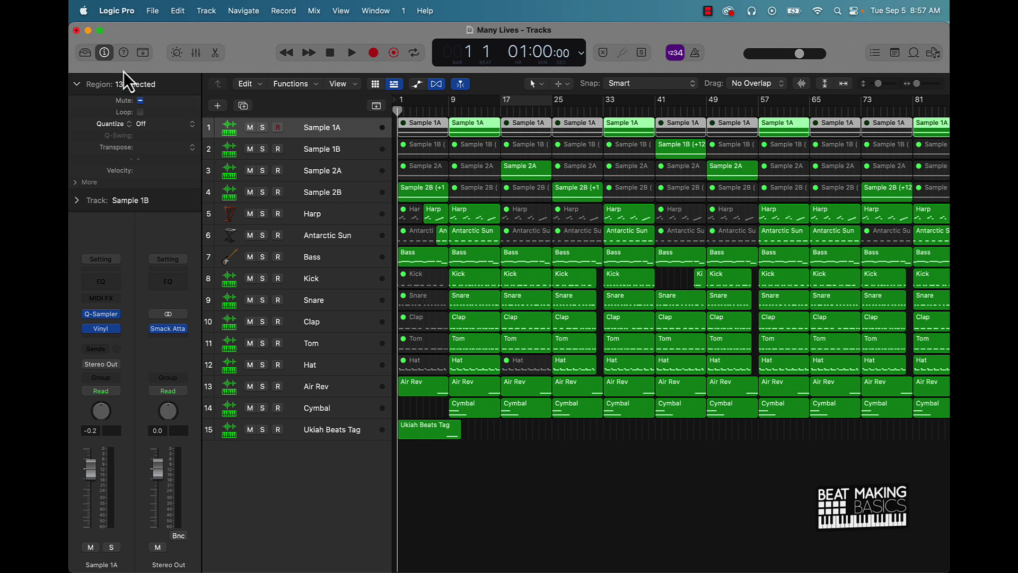
pyautogui.click(104, 54)
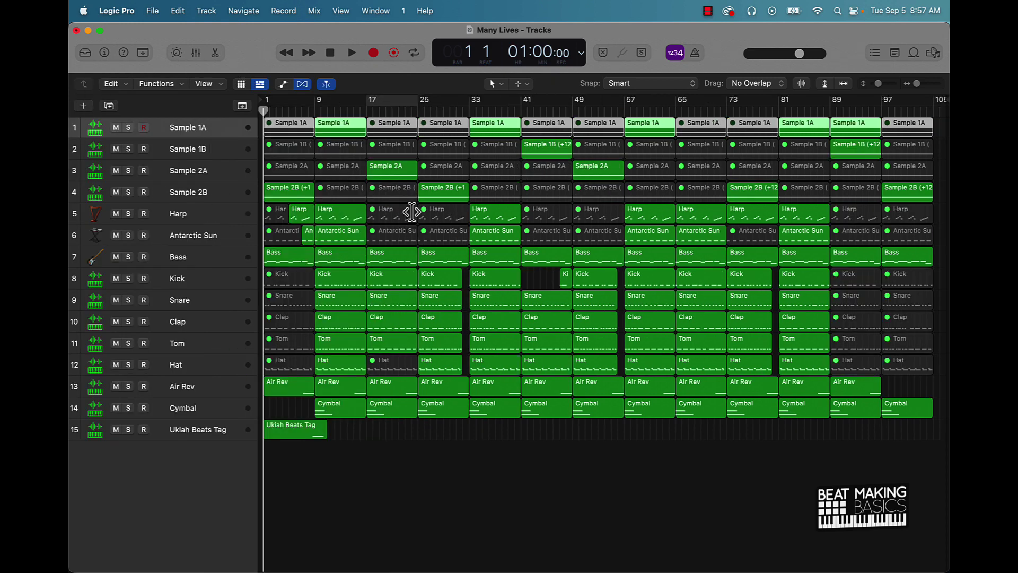
# Step: Show the mixer and select the Sample 2B channel strip while auditioning the beat
pyautogui.click(409, 435)
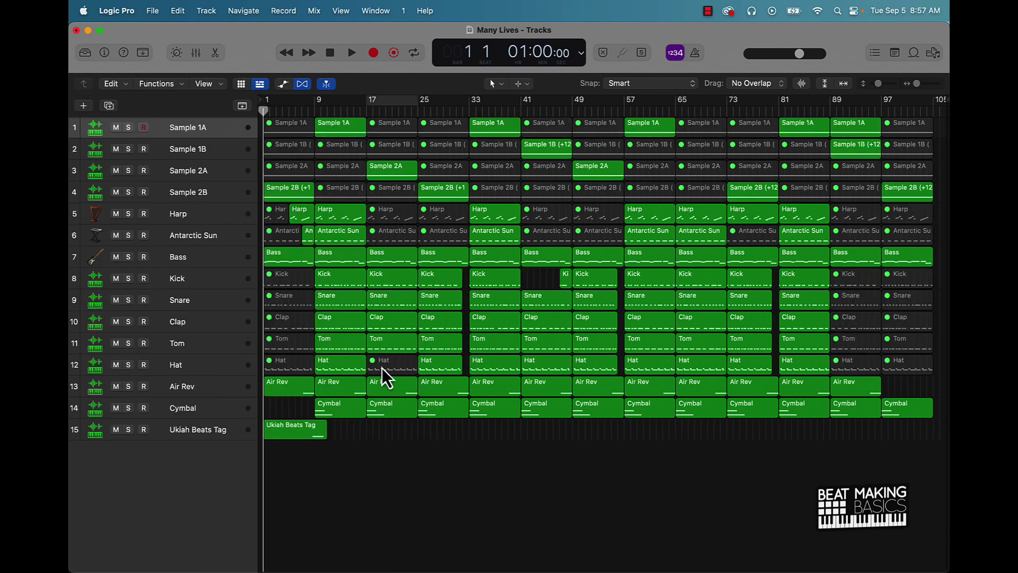
pyautogui.click(199, 54)
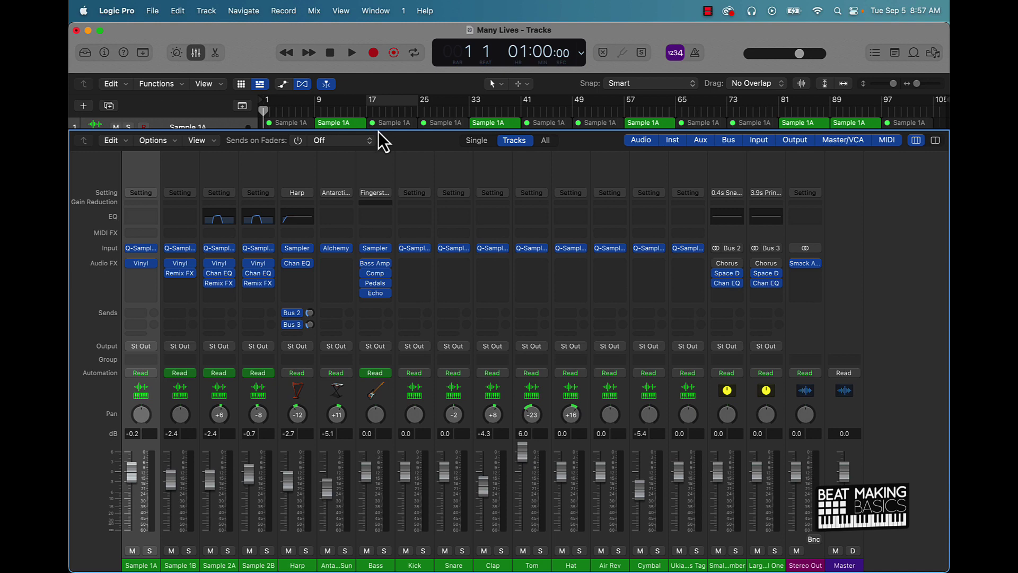
pyautogui.moveTo(375, 148); pyautogui.dragTo(366, 296)
pyautogui.scroll(-3, 281, 151)
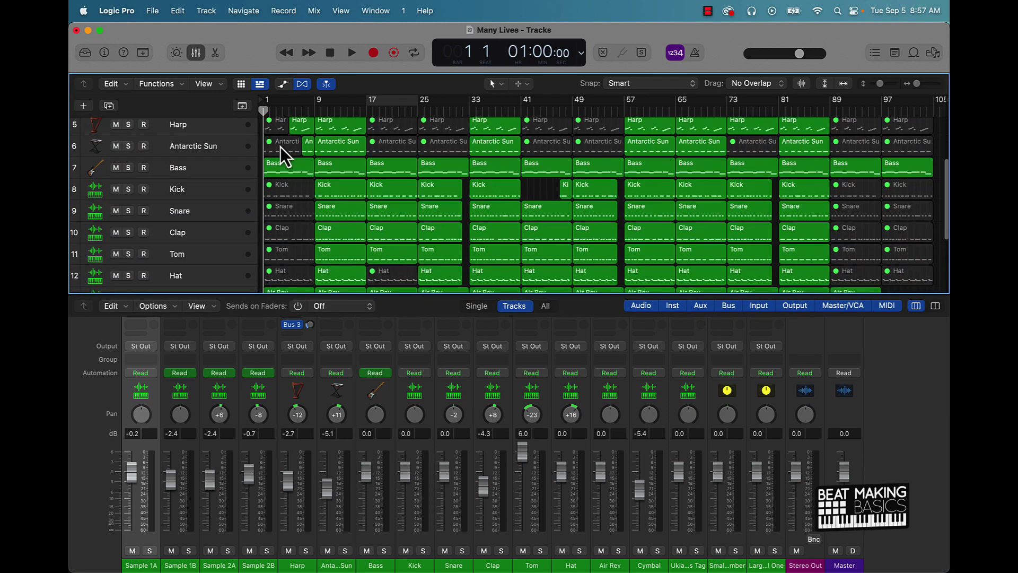
pyautogui.scroll(3, 281, 147)
pyautogui.press('space')
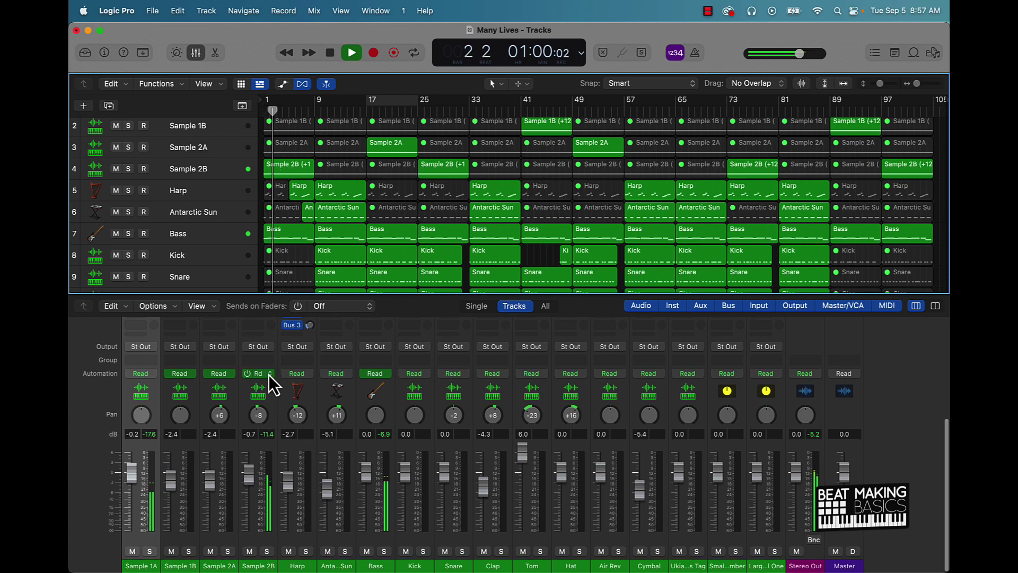
pyautogui.click(267, 392)
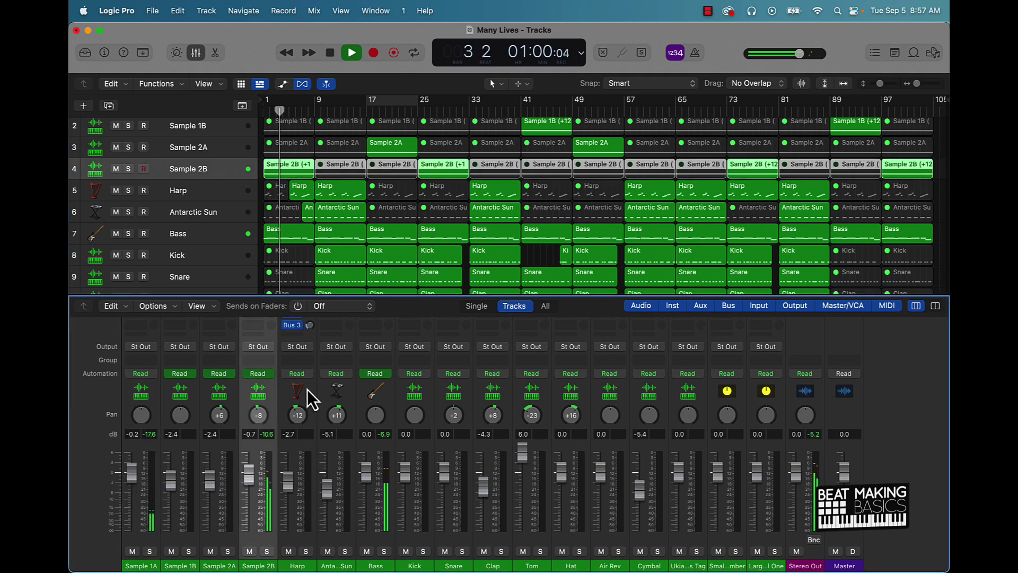
pyautogui.scroll(2, 307, 389)
pyautogui.scroll(3, 307, 389)
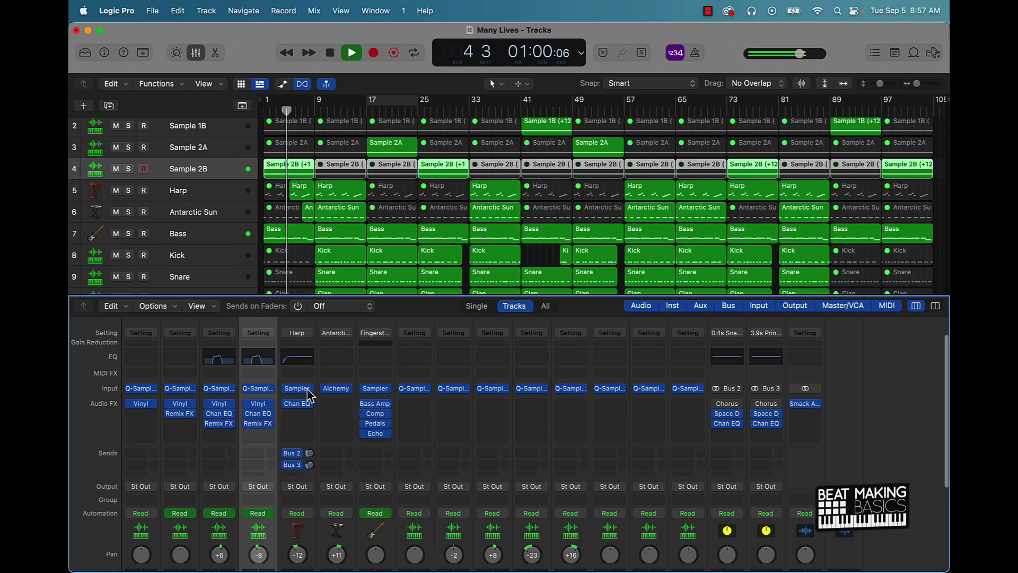
pyautogui.press('space')
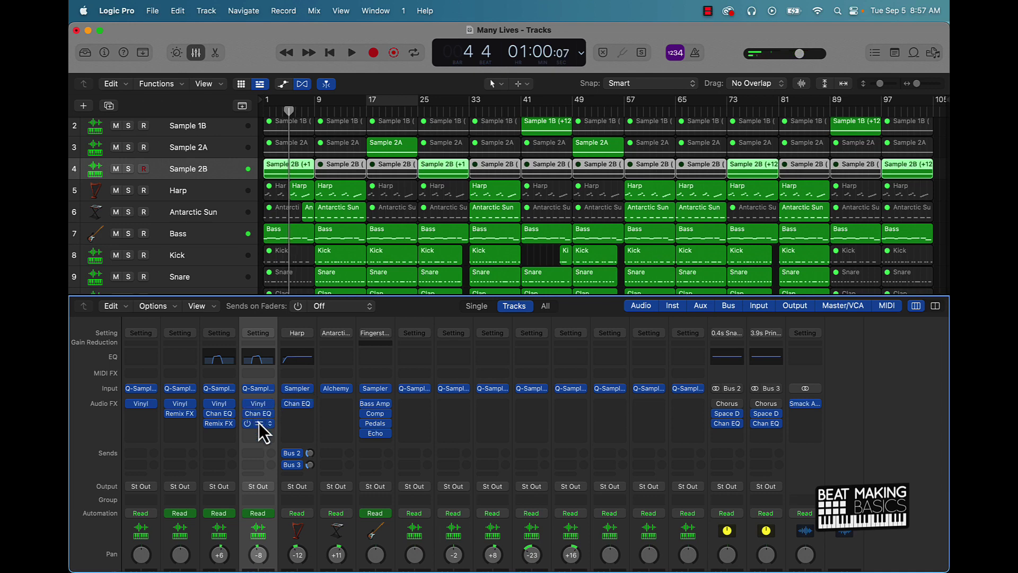
pyautogui.moveTo(267, 433)
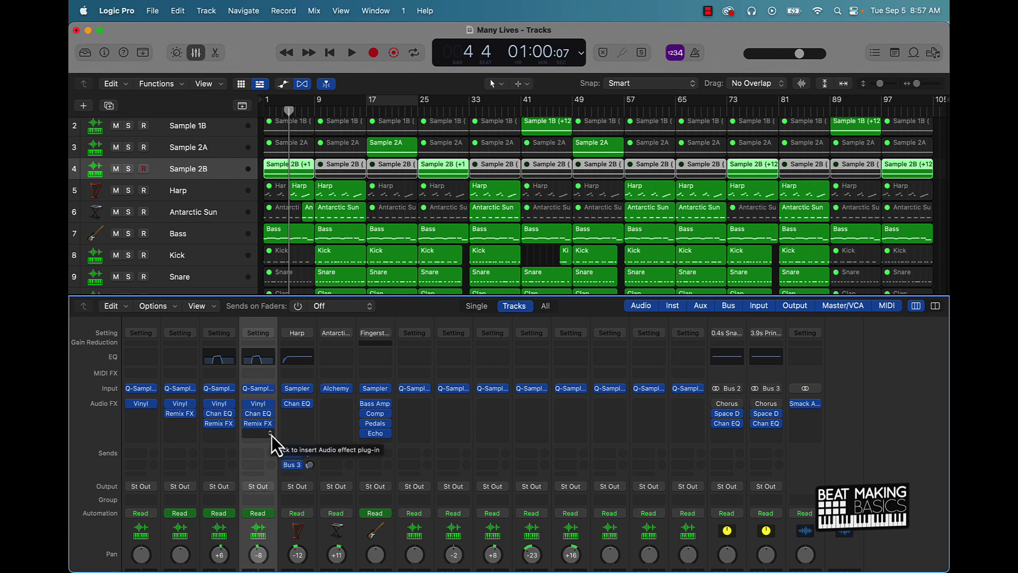
# Step: Insert the stereo ValhallaRoom reverb on Sample 2B's Audio FX slot after Remix FX
pyautogui.click(272, 436)
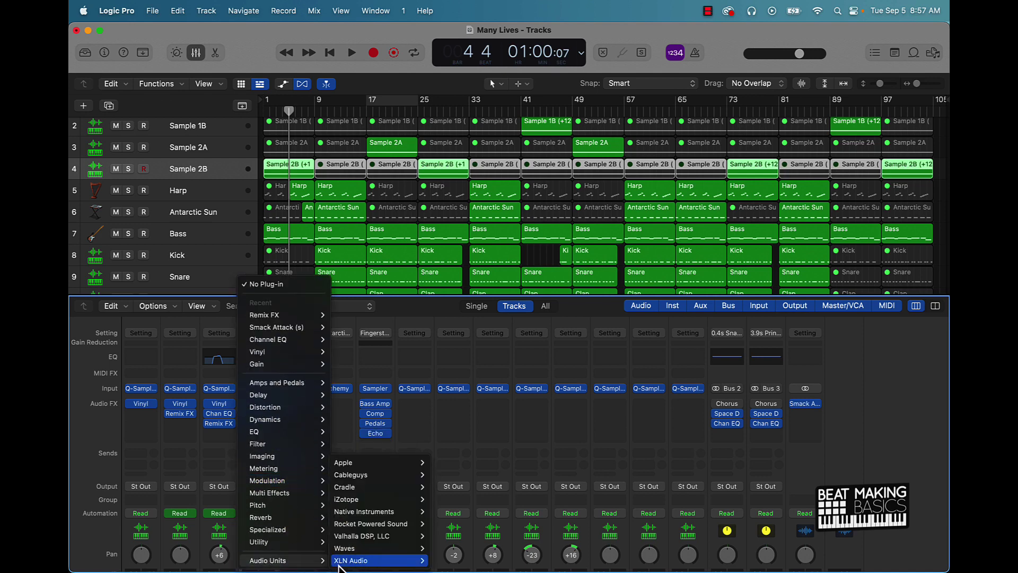
pyautogui.moveTo(268, 560)
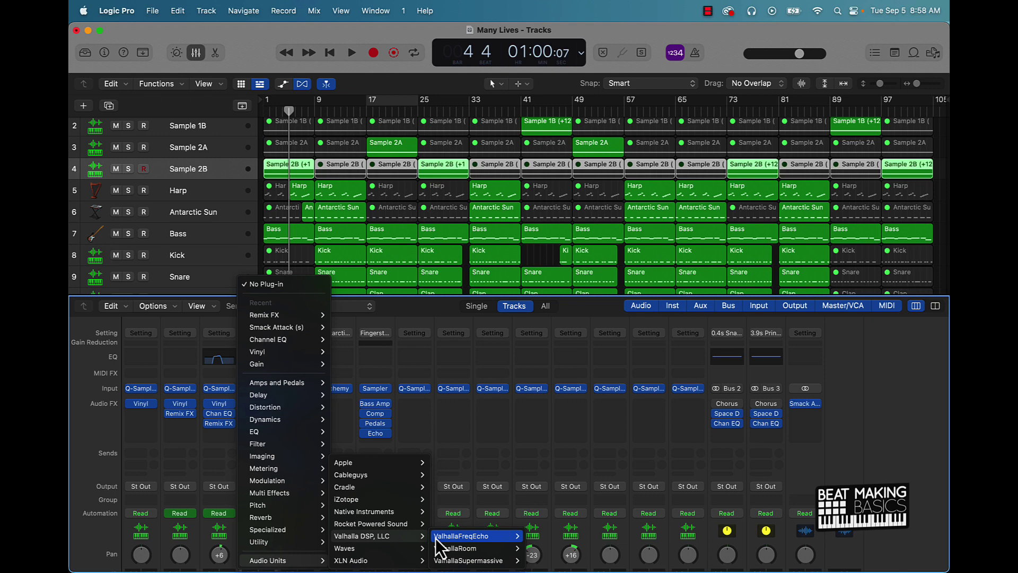
pyautogui.moveTo(455, 548)
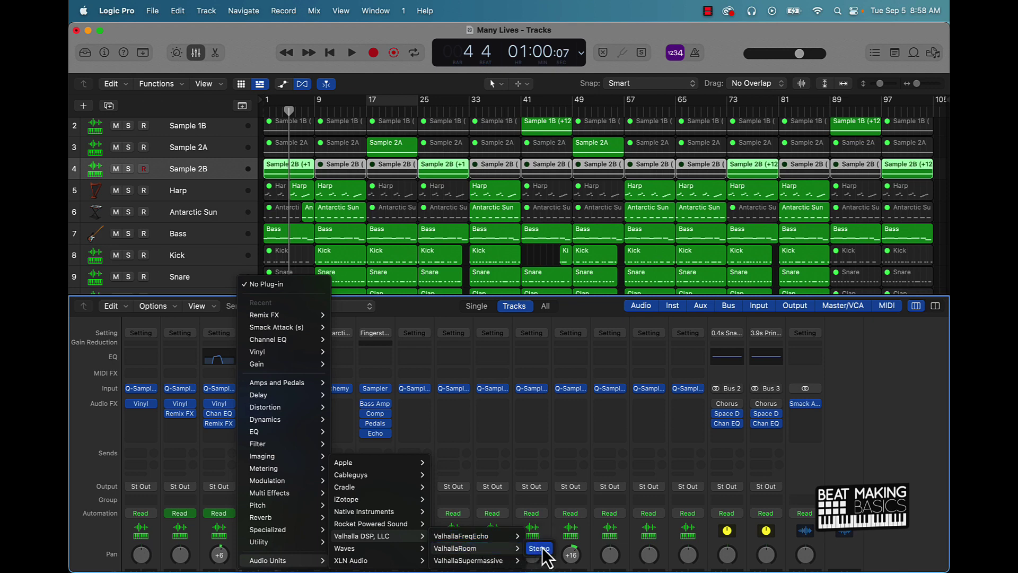
pyautogui.click(539, 550)
pyautogui.moveTo(625, 195)
pyautogui.mouseDown()
pyautogui.moveTo(666, 121)
pyautogui.moveTo(658, 113)
pyautogui.mouseUp()
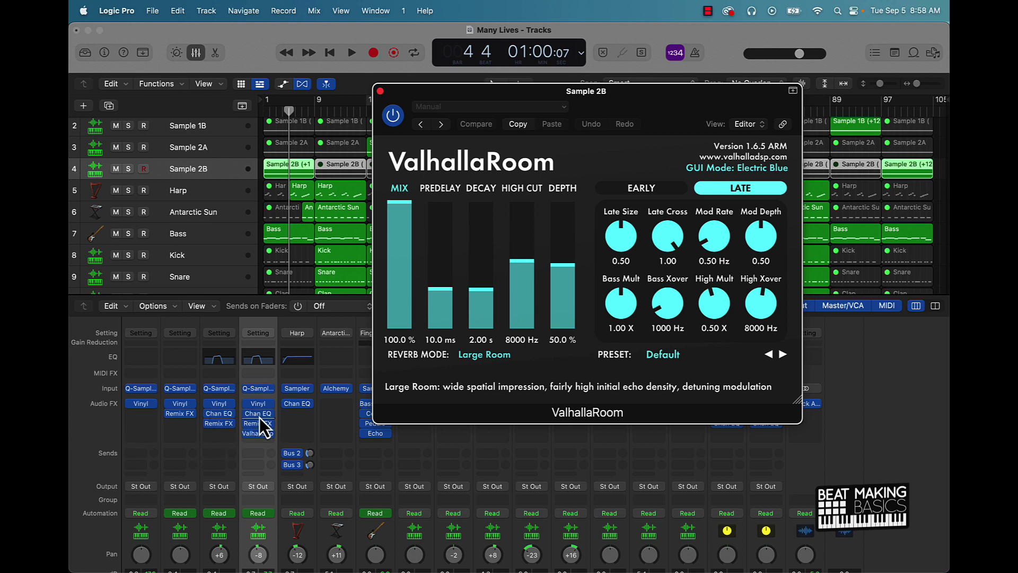
# Step: Set ValhallaRoom to 1.4 ms predelay, 21% mix and about 2 s decay while auditioning
pyautogui.click(450, 298)
pyautogui.moveTo(449, 298); pyautogui.dragTo(428, 295)
pyautogui.click(443, 302)
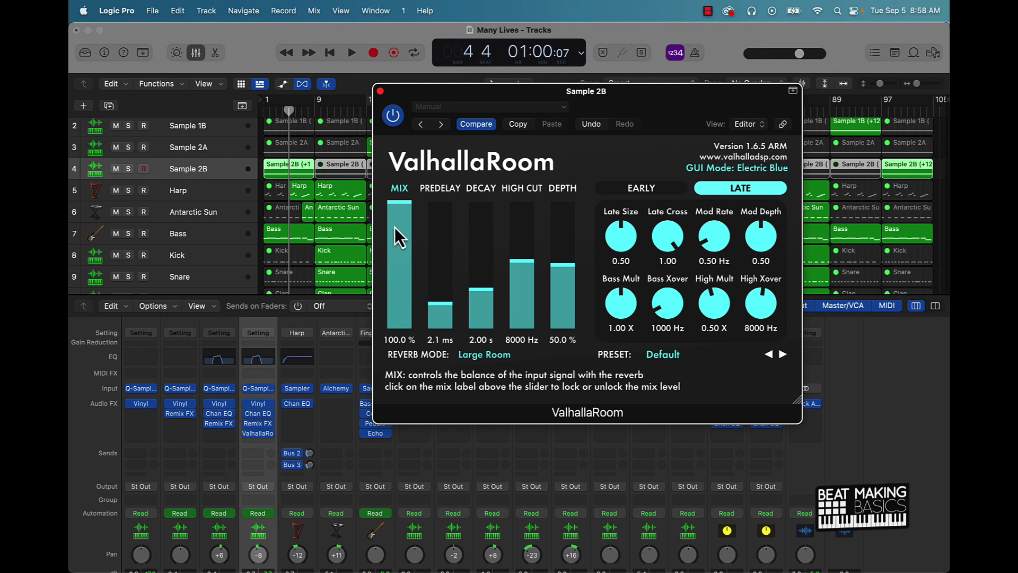
pyautogui.moveTo(395, 227); pyautogui.dragTo(399, 304)
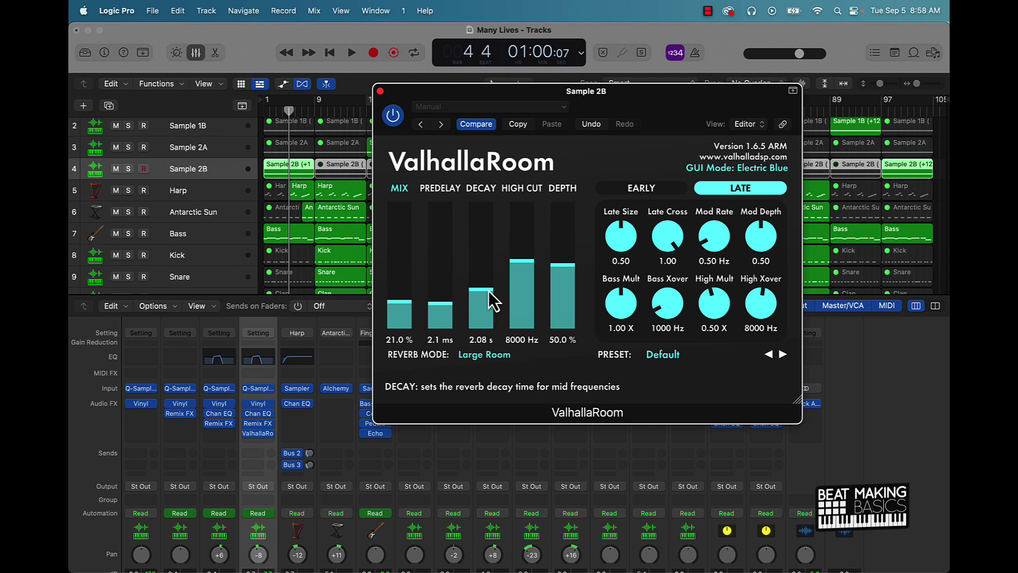
pyautogui.press('Return')
pyautogui.press('space')
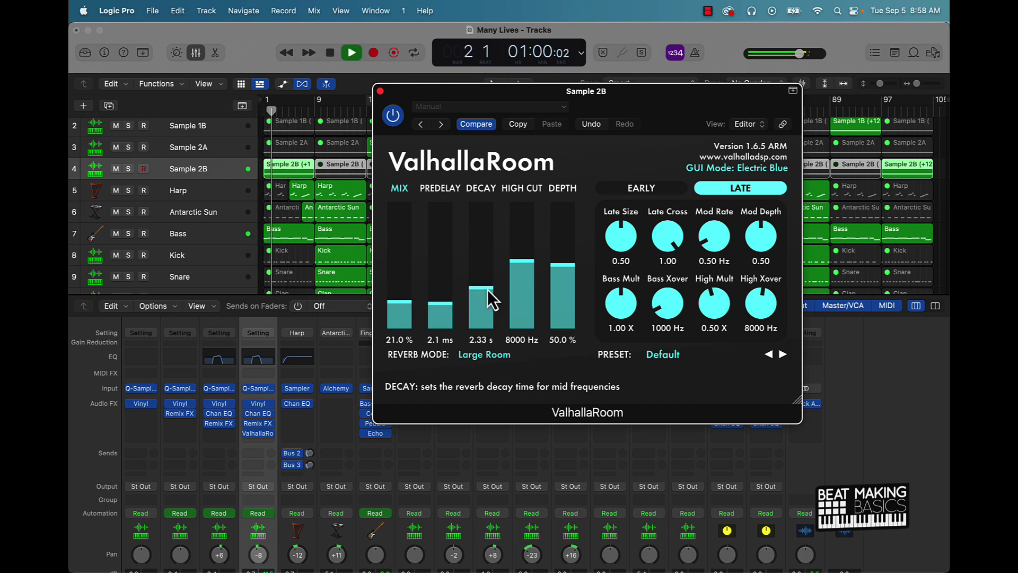
pyautogui.moveTo(486, 290); pyautogui.dragTo(441, 314)
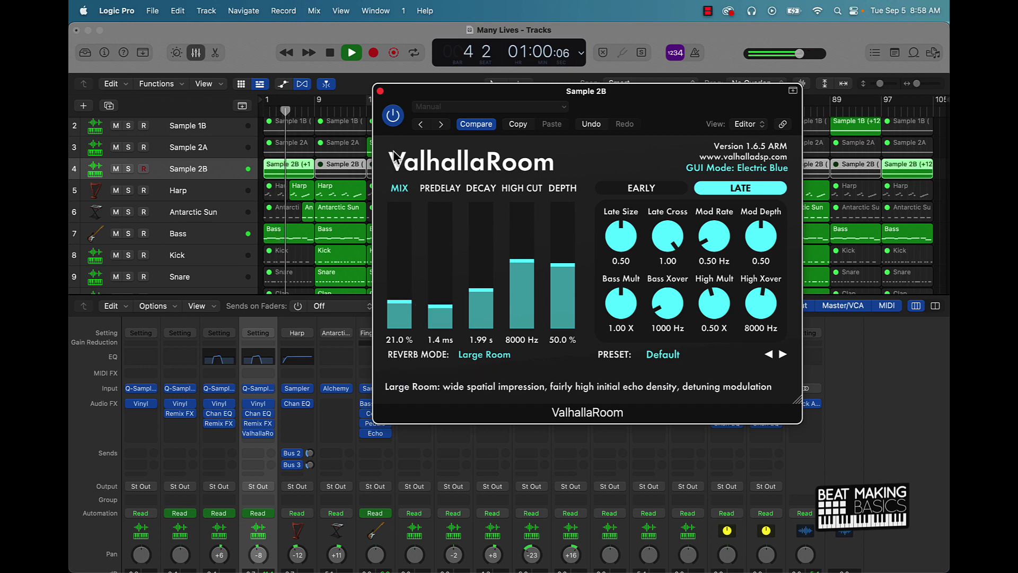
pyautogui.press('space')
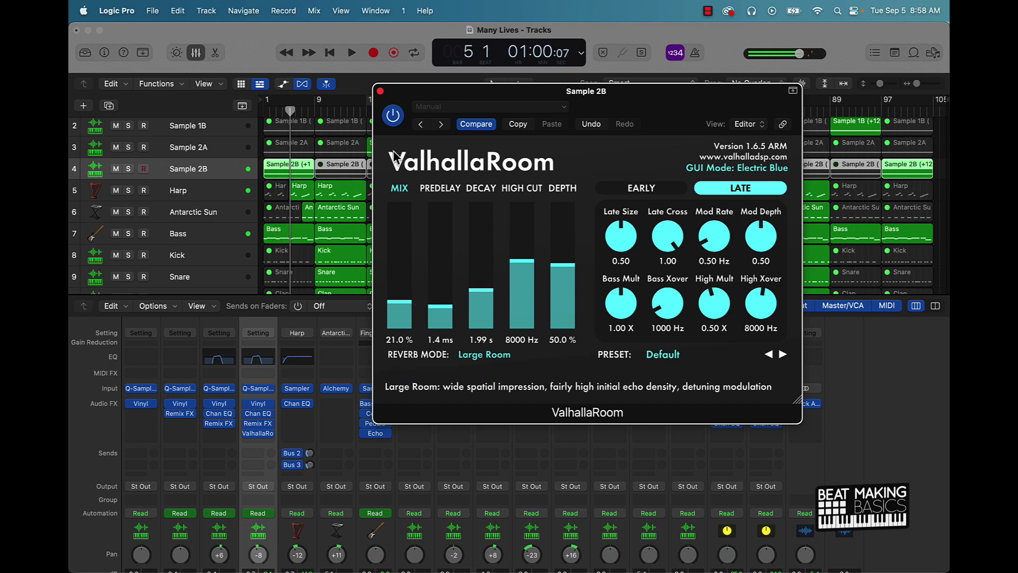
# Step: Close the ValhallaRoom window and drag the divider up to show full channel strips
pyautogui.click(381, 91)
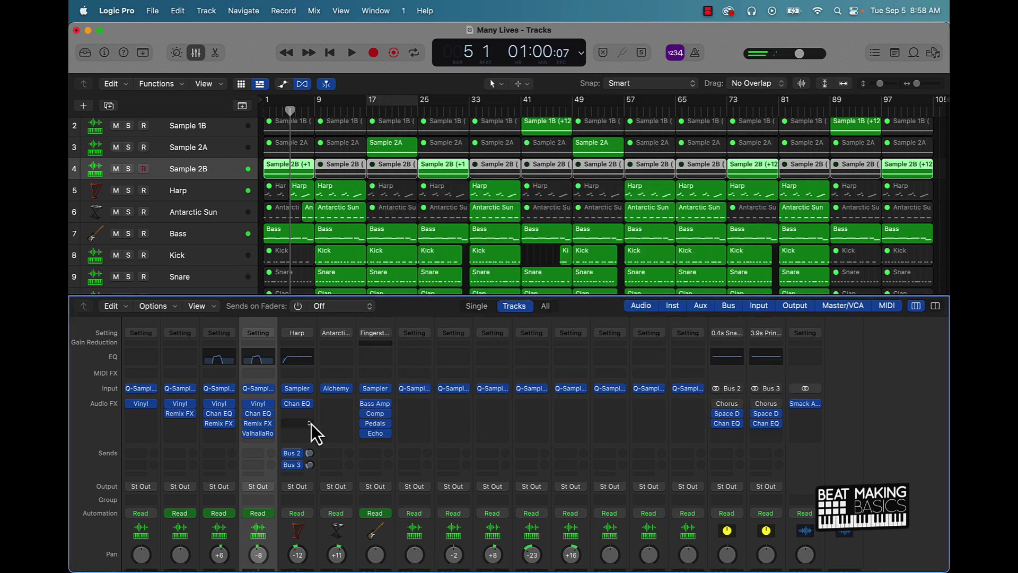
pyautogui.scroll(-5, 310, 423)
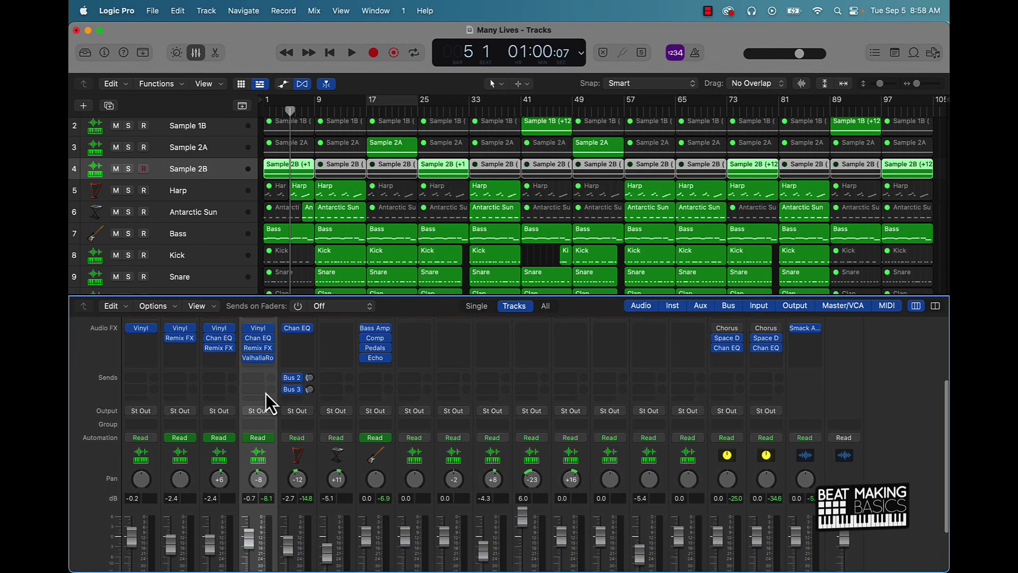
pyautogui.scroll(3, 265, 394)
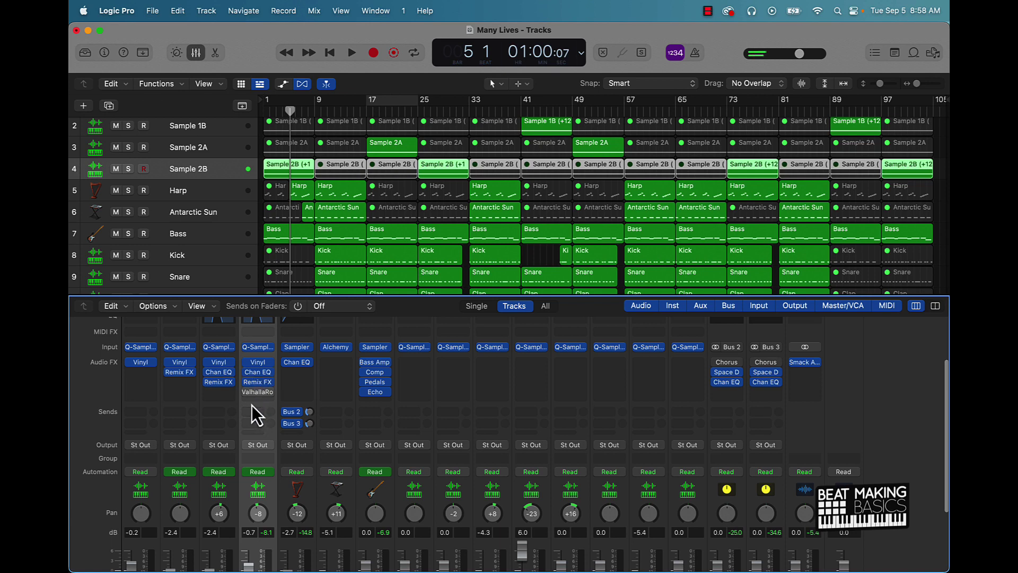
pyautogui.scroll(5, 212, 432)
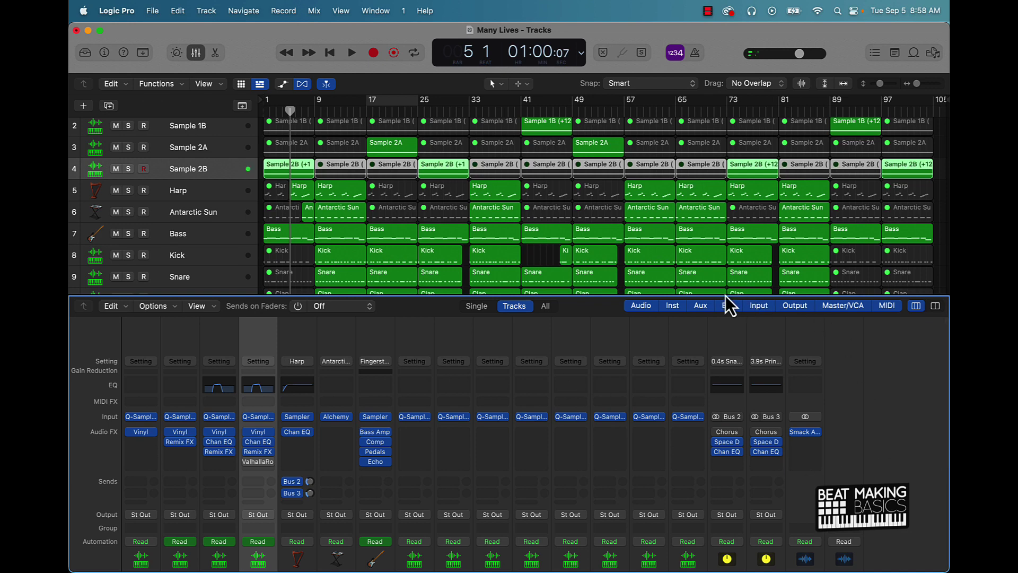
pyautogui.moveTo(727, 293)
pyautogui.mouseDown()
pyautogui.moveTo(744, 231)
pyautogui.moveTo(736, 195)
pyautogui.mouseUp()
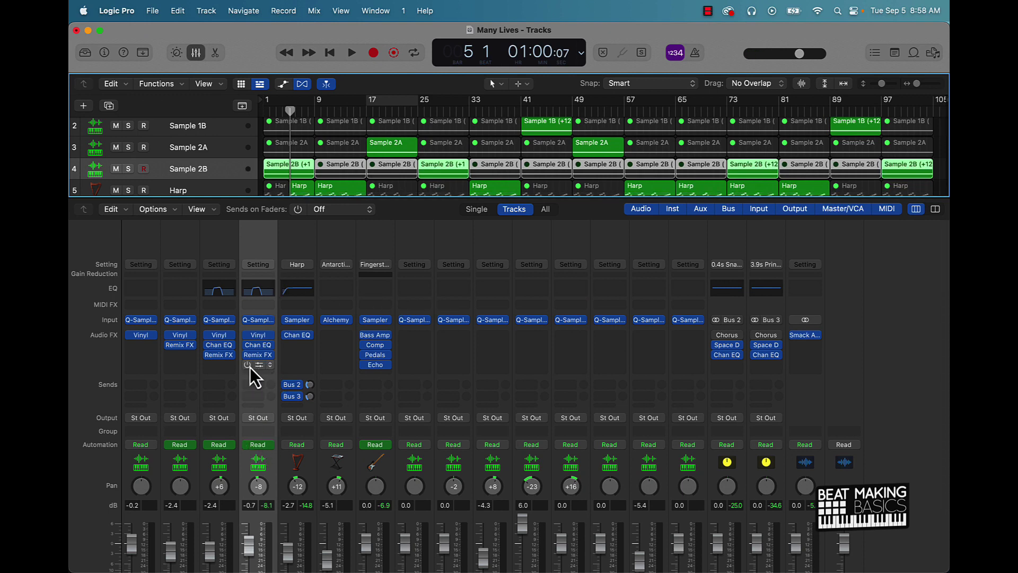
# Step: Add a Bus 4 send on Sample 2B and select the new aux channel it creates
pyautogui.moveTo(263, 388); pyautogui.dragTo(263, 371)
pyautogui.click(259, 387)
pyautogui.moveTo(263, 403)
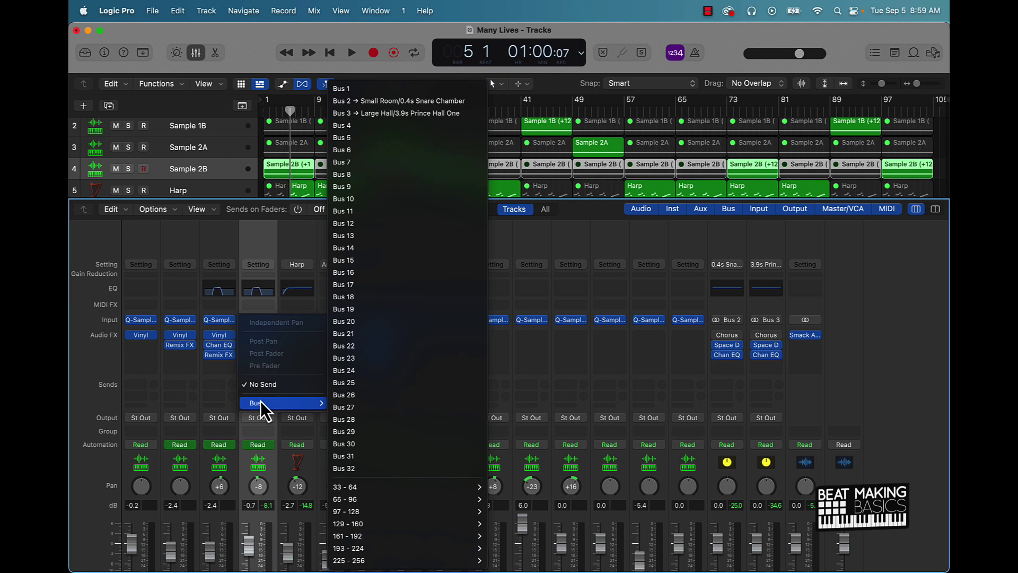
pyautogui.click(369, 125)
pyautogui.scroll(-3, 734, 428)
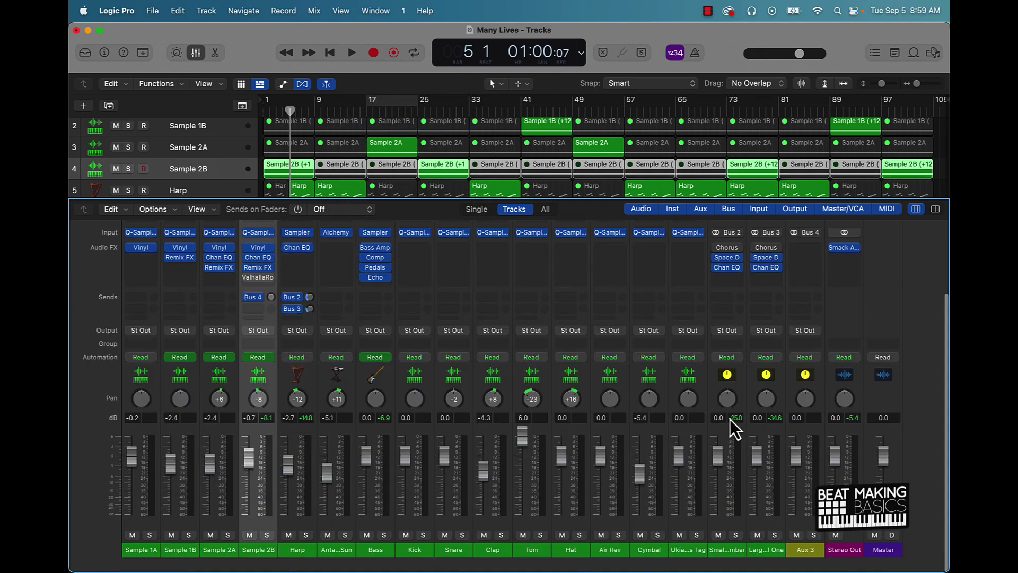
pyautogui.scroll(2, 734, 428)
pyautogui.click(806, 565)
pyautogui.write('Reverb')
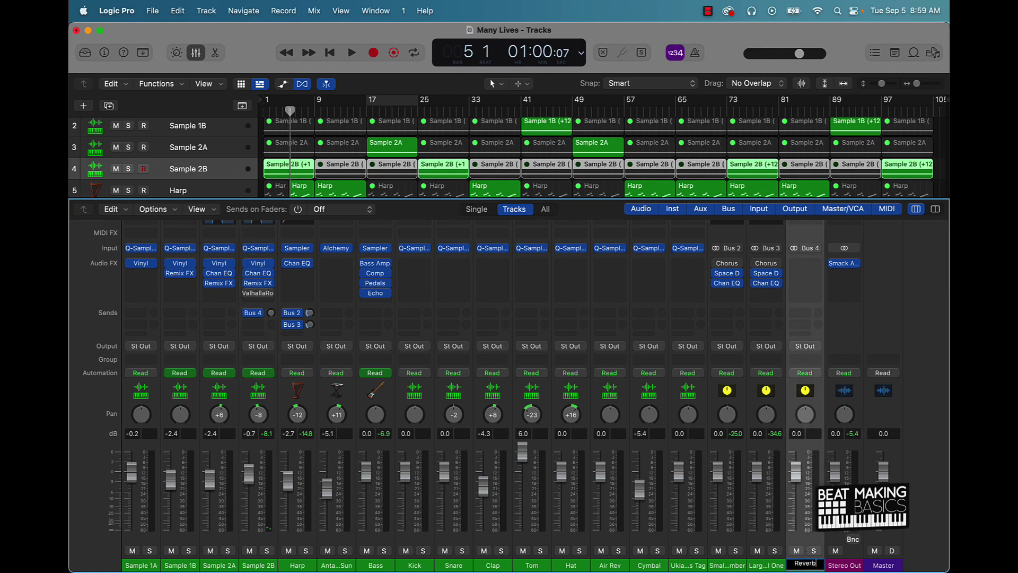
# Step: Name the aux Reverb, move ValhallaRoom onto it from Sample 2B and set its mix to 100%
pyautogui.press('Return')
pyautogui.moveTo(258, 295); pyautogui.dragTo(798, 262)
pyautogui.click(797, 262)
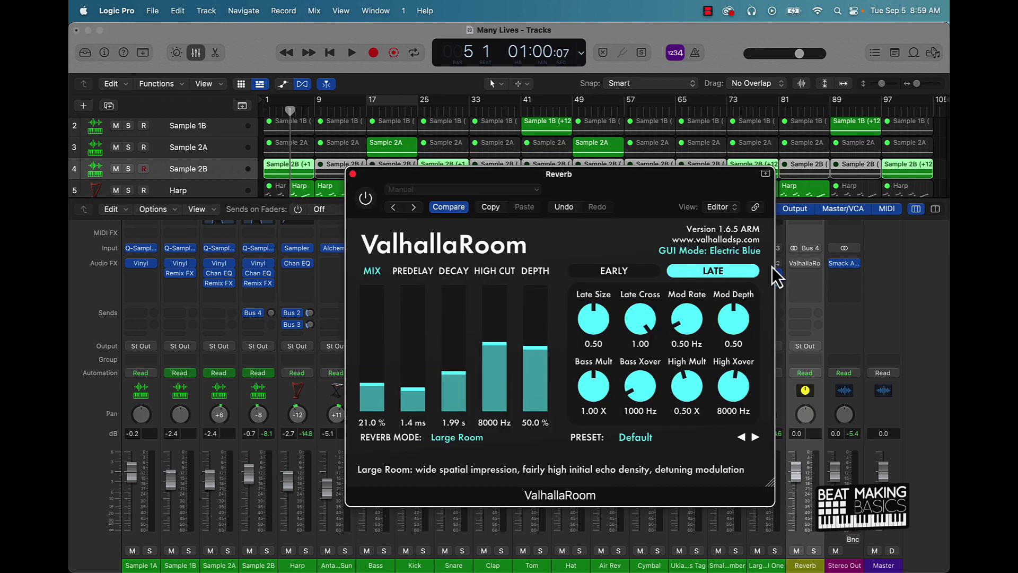
pyautogui.moveTo(386, 405); pyautogui.dragTo(398, 155)
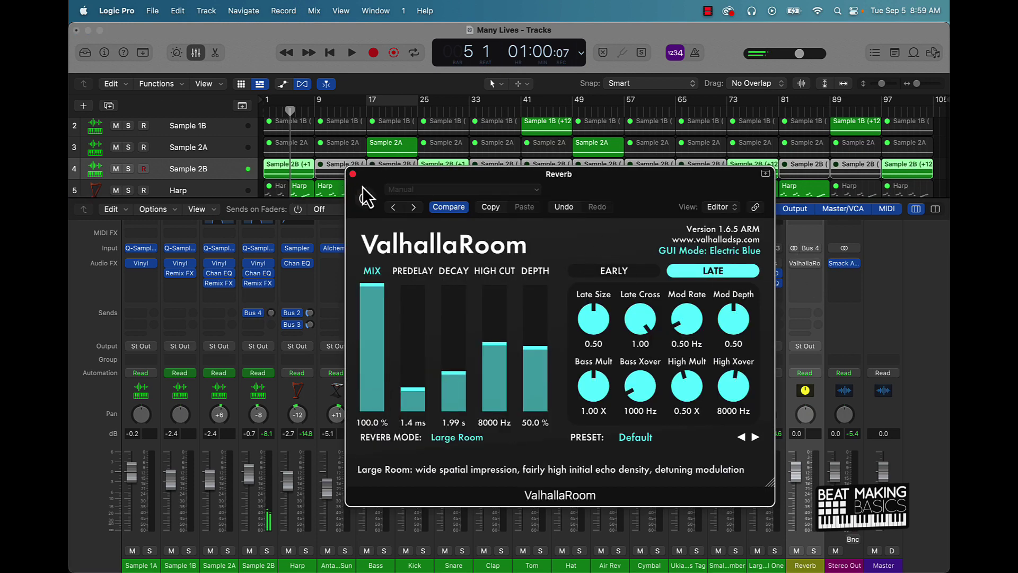
pyautogui.click(352, 174)
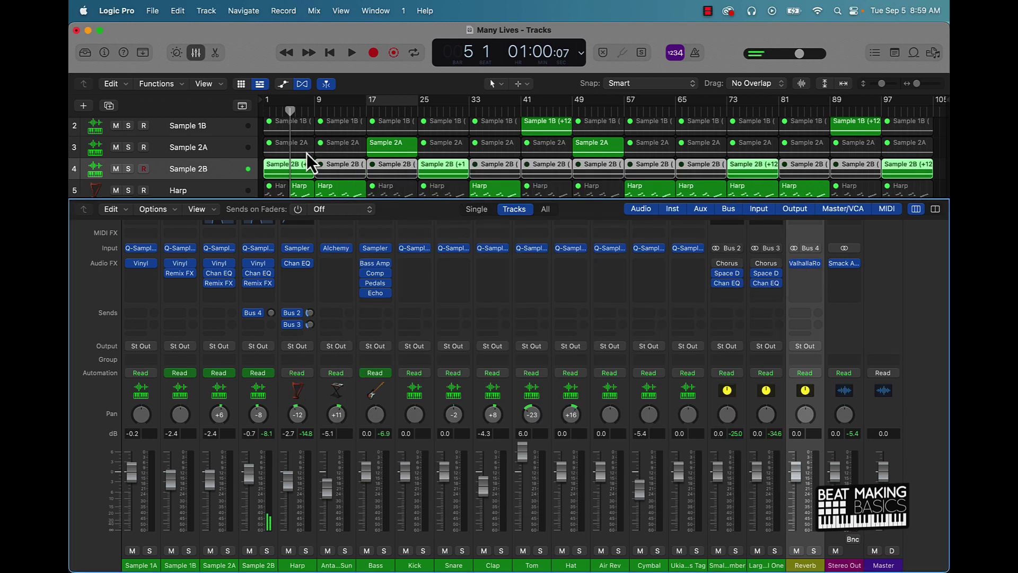
# Step: Loop the opening bars and raise Sample 2B's Bus 4 send to about -7.6 dB
pyautogui.press('Return')
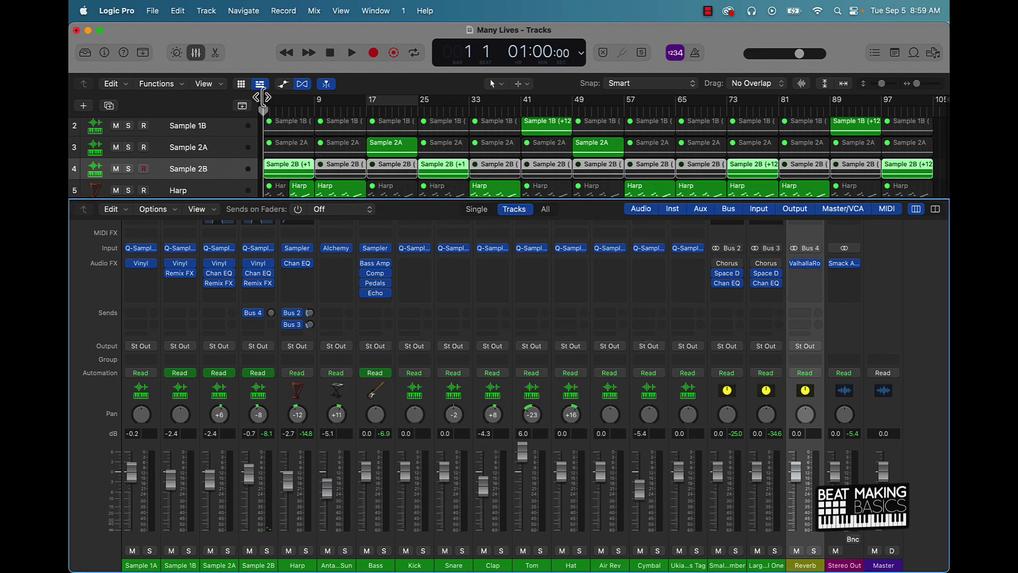
pyautogui.moveTo(388, 101)
pyautogui.mouseDown()
pyautogui.moveTo(398, 98)
pyautogui.moveTo(292, 106)
pyautogui.mouseUp()
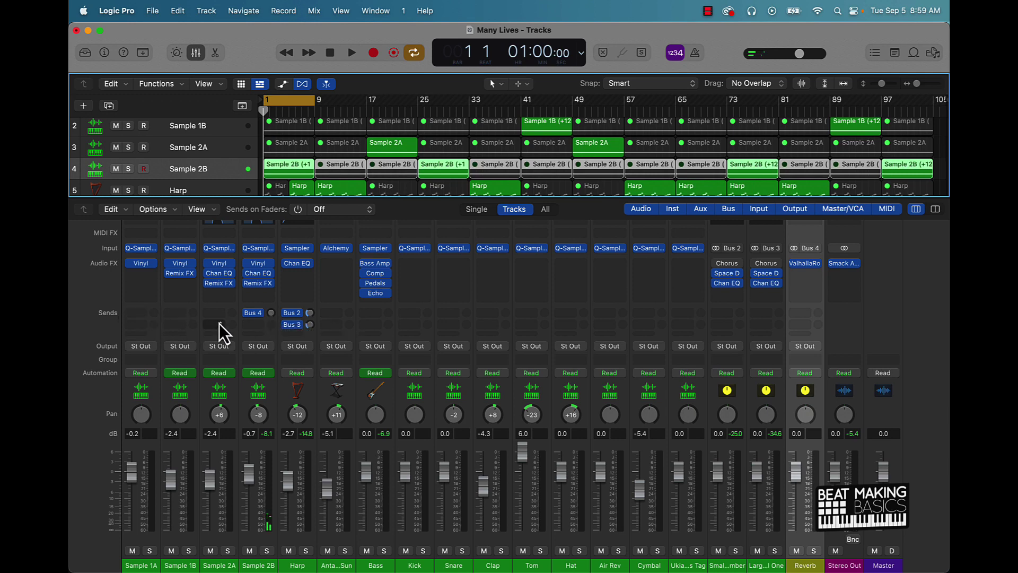
pyautogui.press('space')
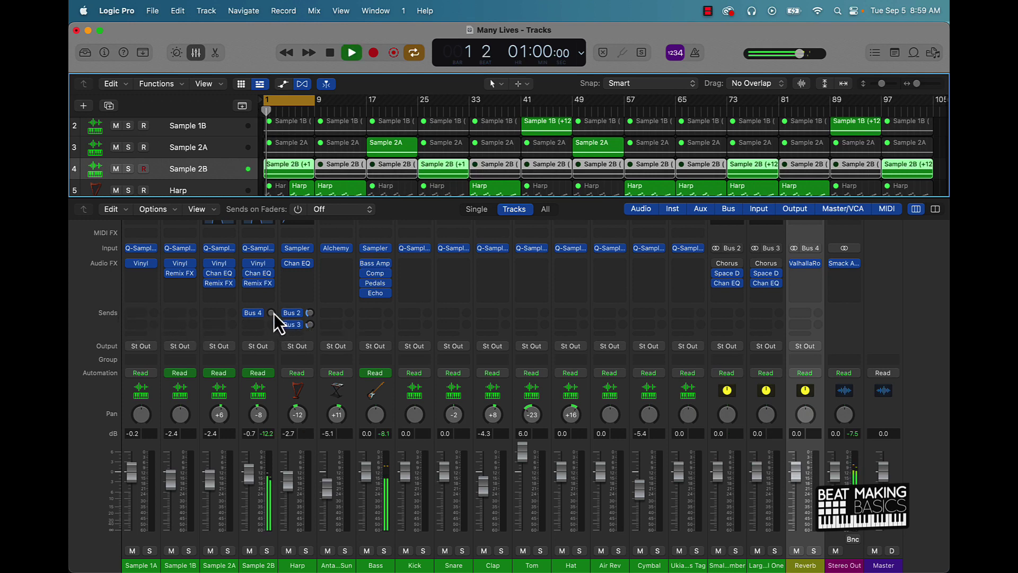
pyautogui.click(271, 313)
pyautogui.moveTo(271, 313)
pyautogui.mouseDown()
pyautogui.moveTo(271, 294)
pyautogui.moveTo(274, 345)
pyautogui.mouseUp()
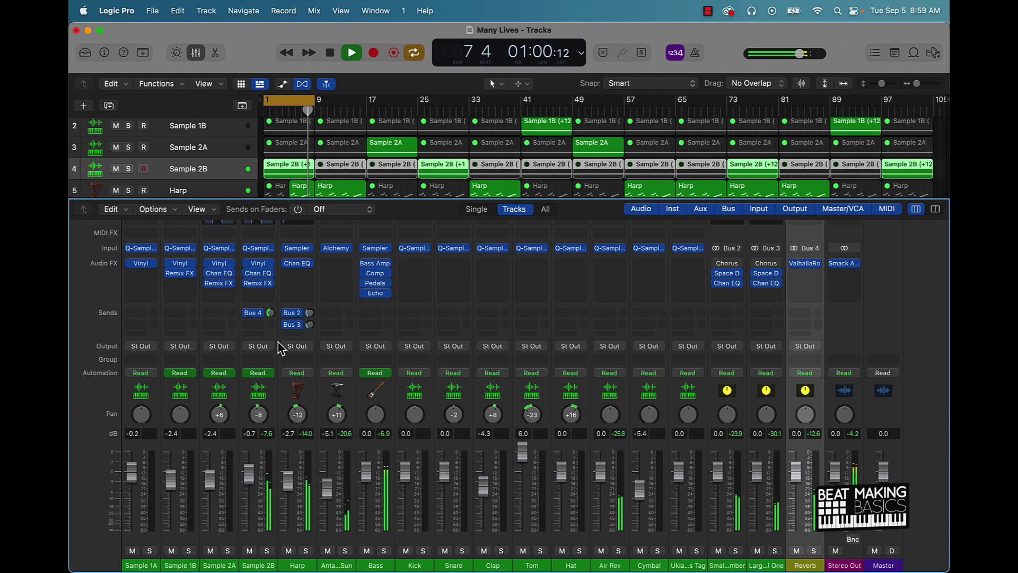
pyautogui.press('space')
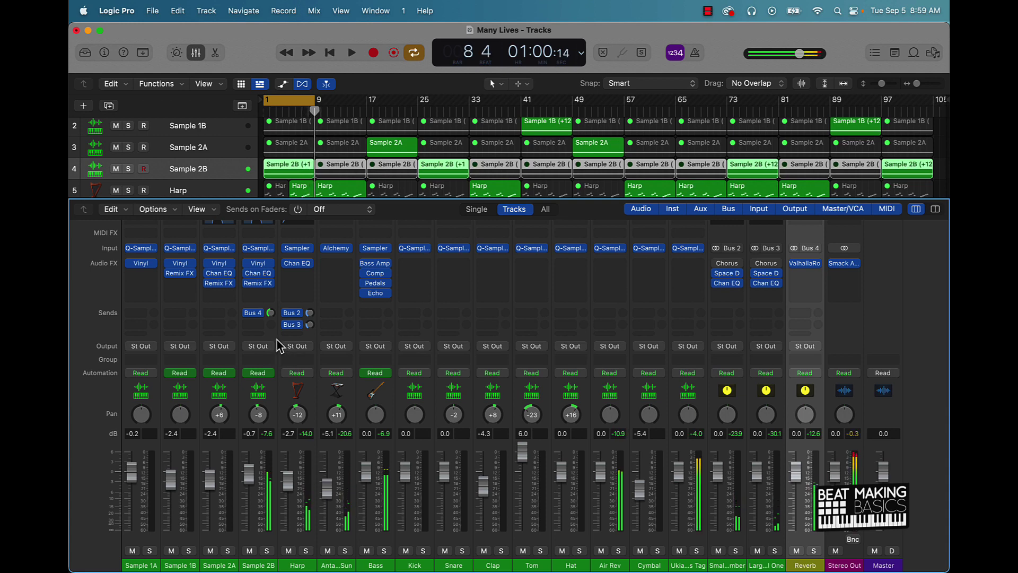
pyautogui.click(194, 54)
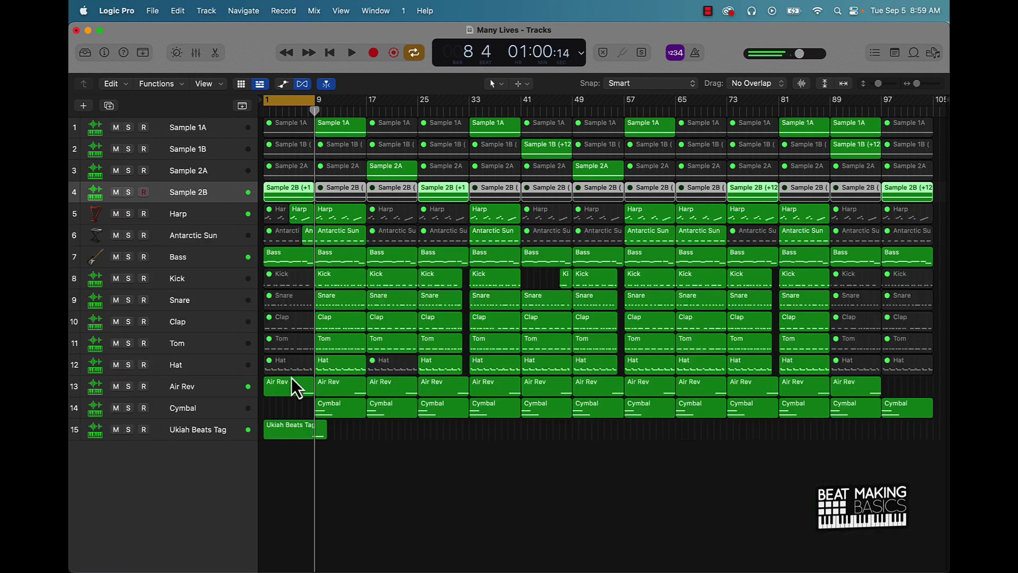
pyautogui.click(194, 53)
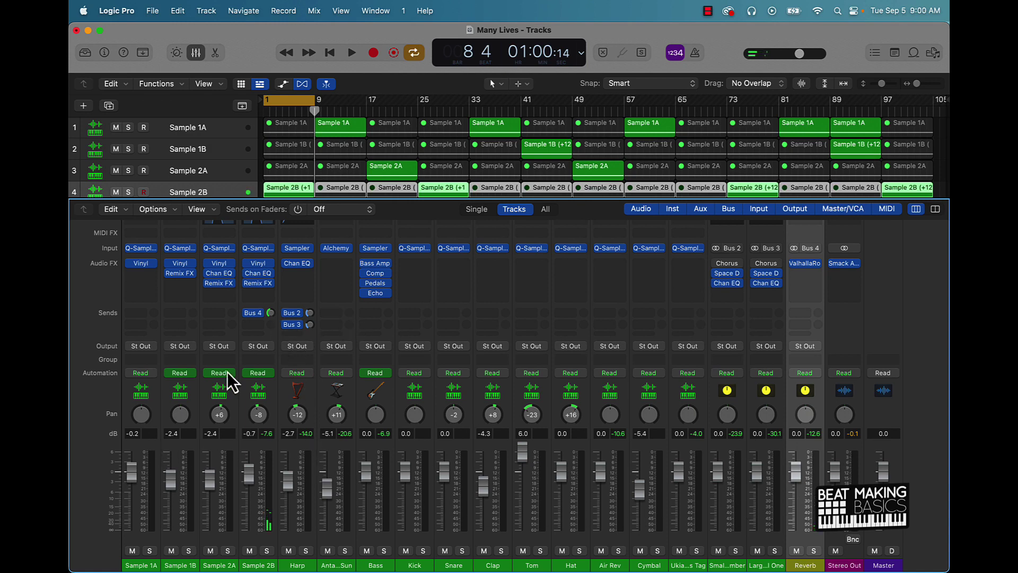
# Step: Add a Bus 4 send on the Harp channel so it also feeds the Reverb aux
pyautogui.click(298, 335)
pyautogui.moveTo(318, 351)
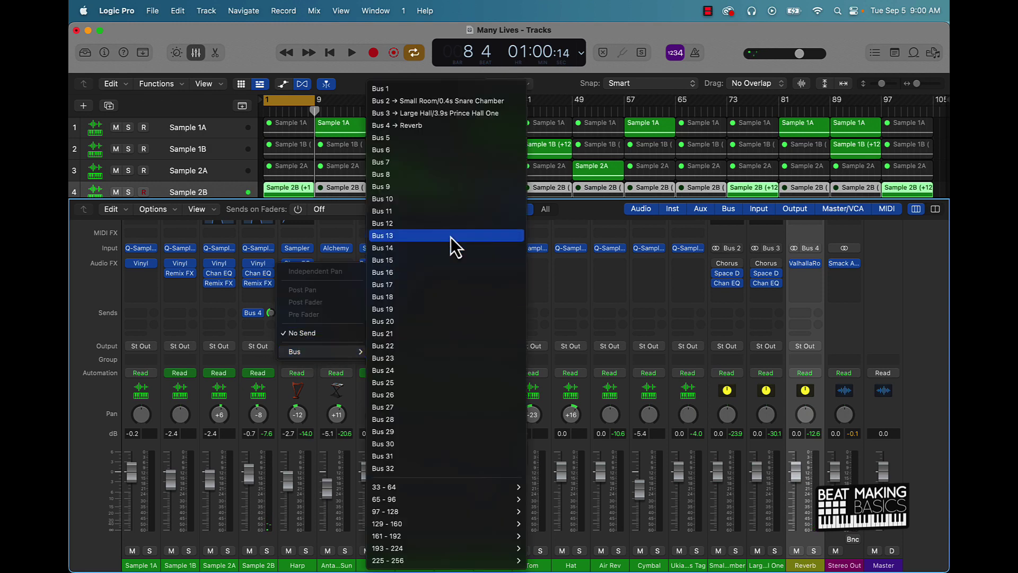
pyautogui.click(423, 128)
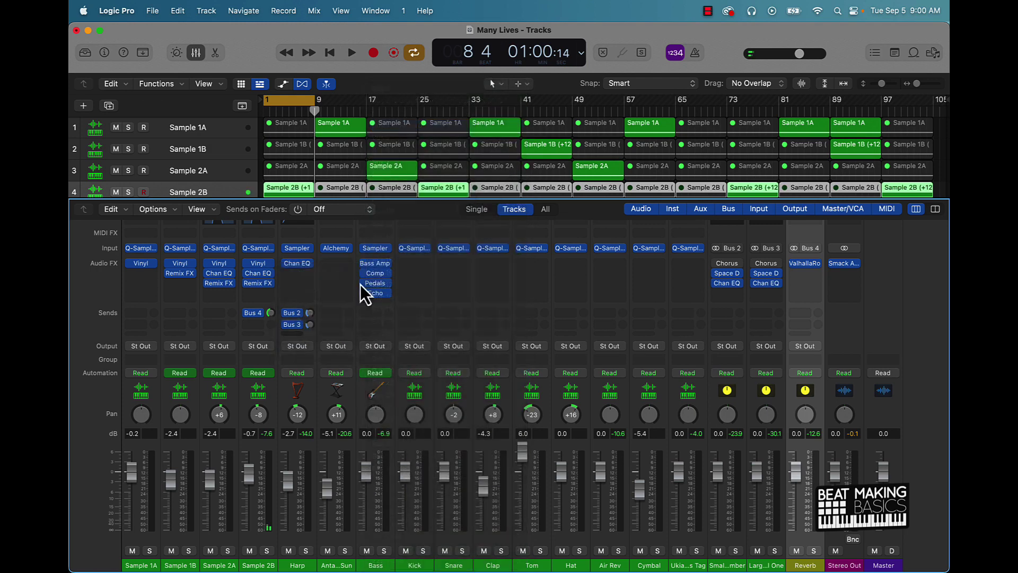
pyautogui.click(307, 121)
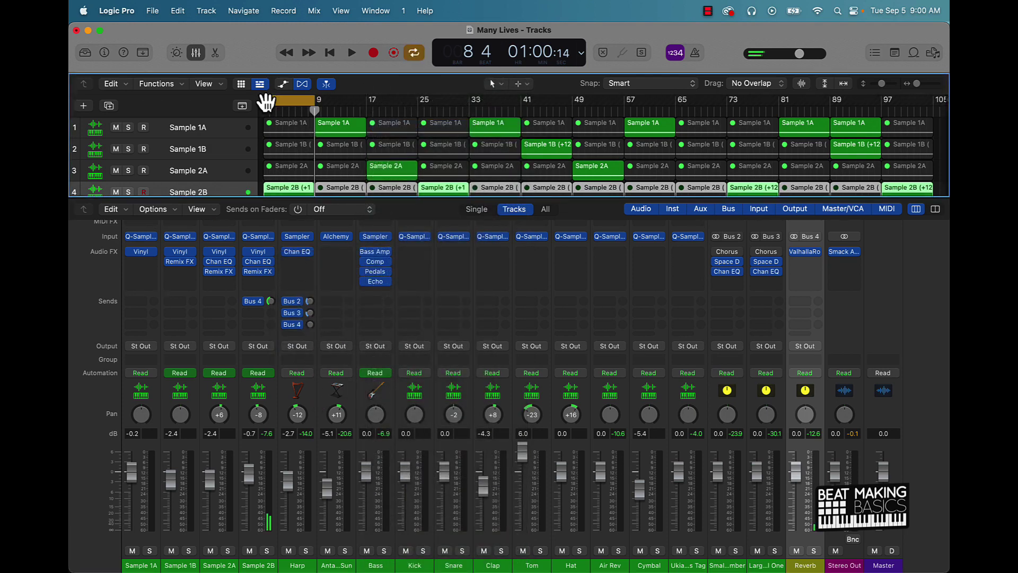
# Step: Shift the loop about four bars later and set the Harp's reverb and Bus 3 send levels by ear
pyautogui.moveTo(264, 102); pyautogui.dragTo(315, 105)
pyautogui.press('space')
pyautogui.moveTo(311, 324)
pyautogui.mouseDown()
pyautogui.moveTo(311, 337)
pyautogui.moveTo(310, 318)
pyautogui.mouseUp()
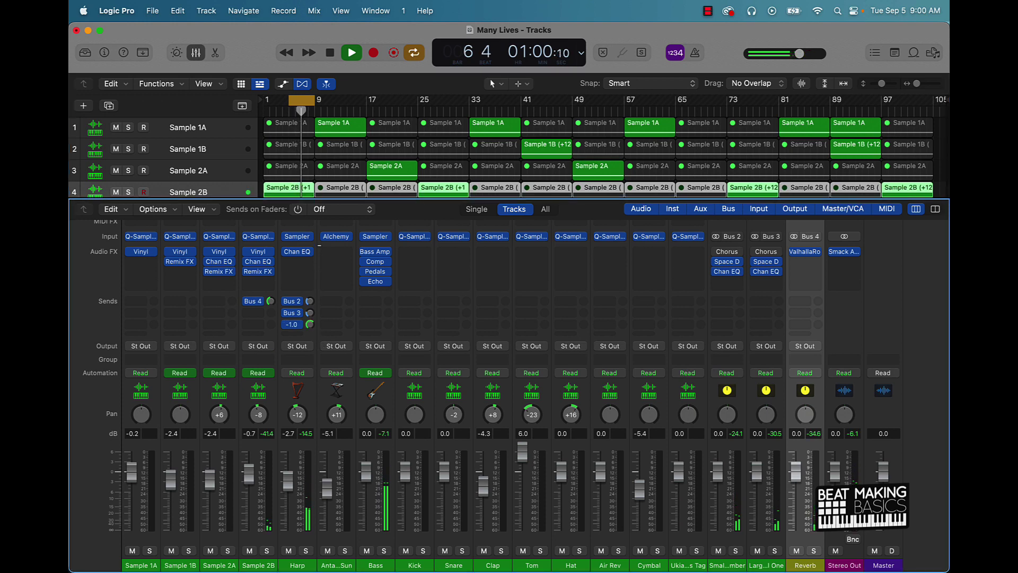
pyautogui.moveTo(311, 319); pyautogui.dragTo(316, 271)
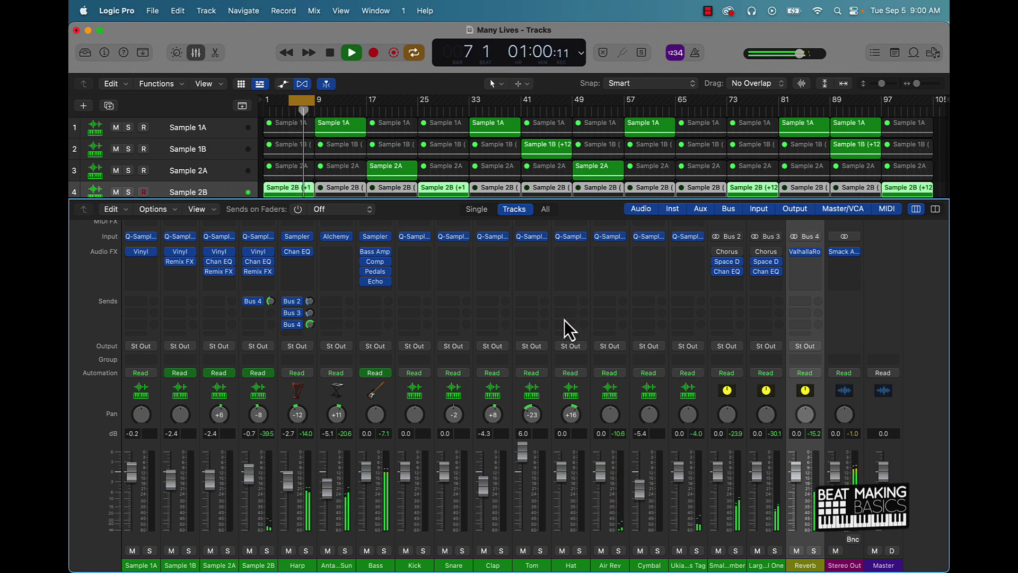
pyautogui.moveTo(310, 324)
pyautogui.mouseDown()
pyautogui.moveTo(312, 295)
pyautogui.moveTo(314, 317)
pyautogui.mouseUp()
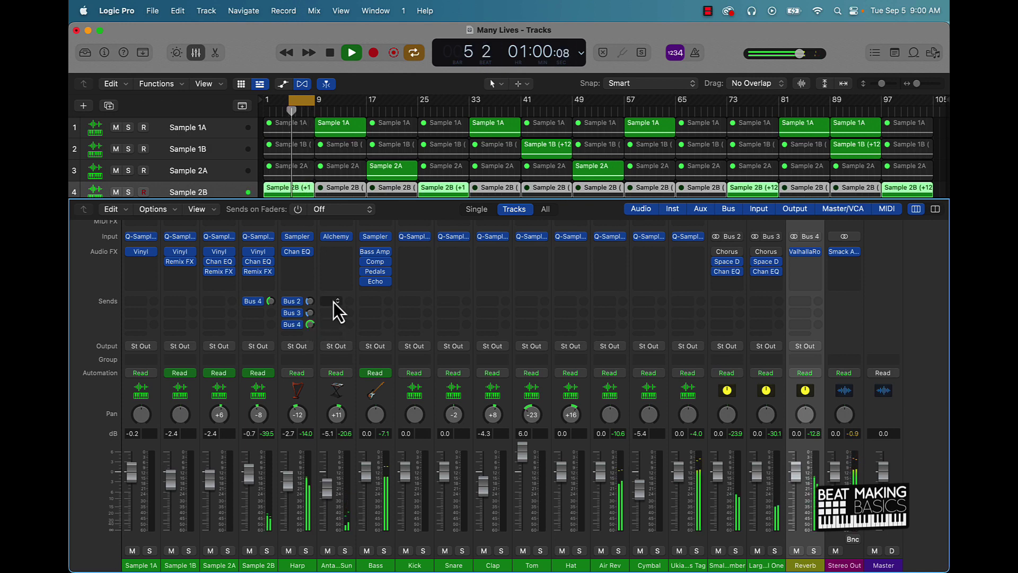
pyautogui.press('space')
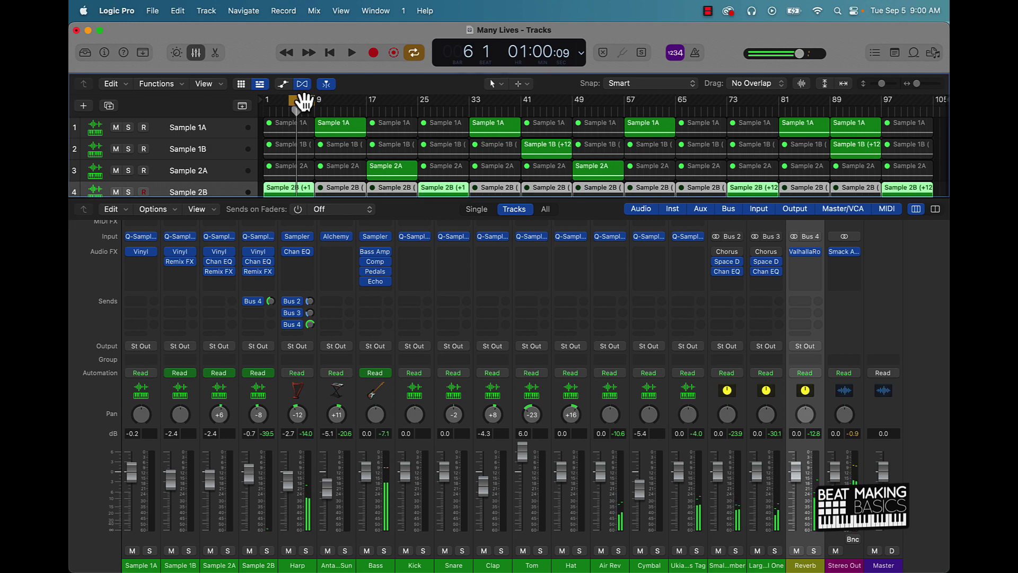
# Step: Reshape the cycle range so the loop covers bars 9 to 17
pyautogui.moveTo(317, 102); pyautogui.dragTo(366, 105)
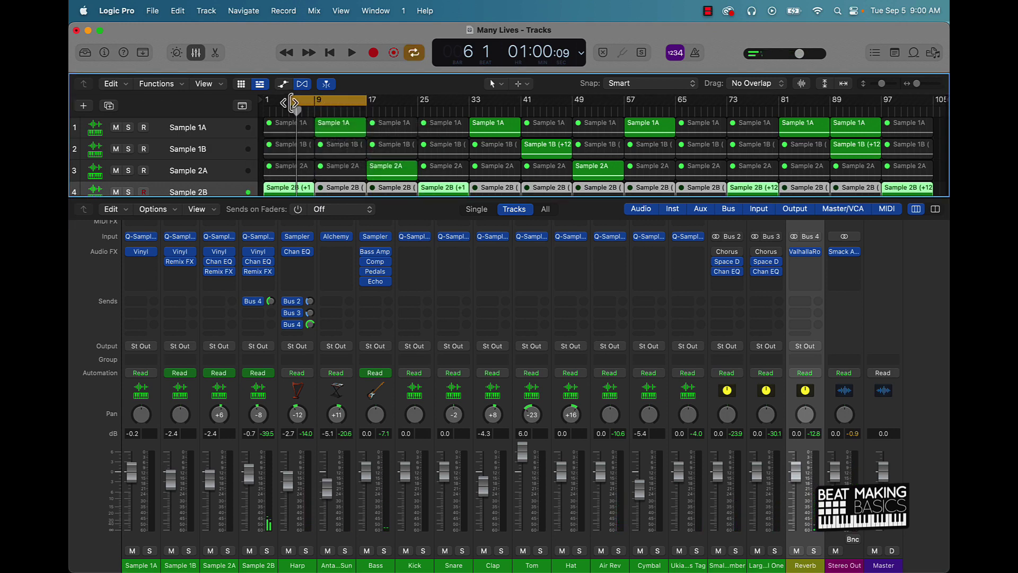
pyautogui.moveTo(294, 102); pyautogui.dragTo(316, 102)
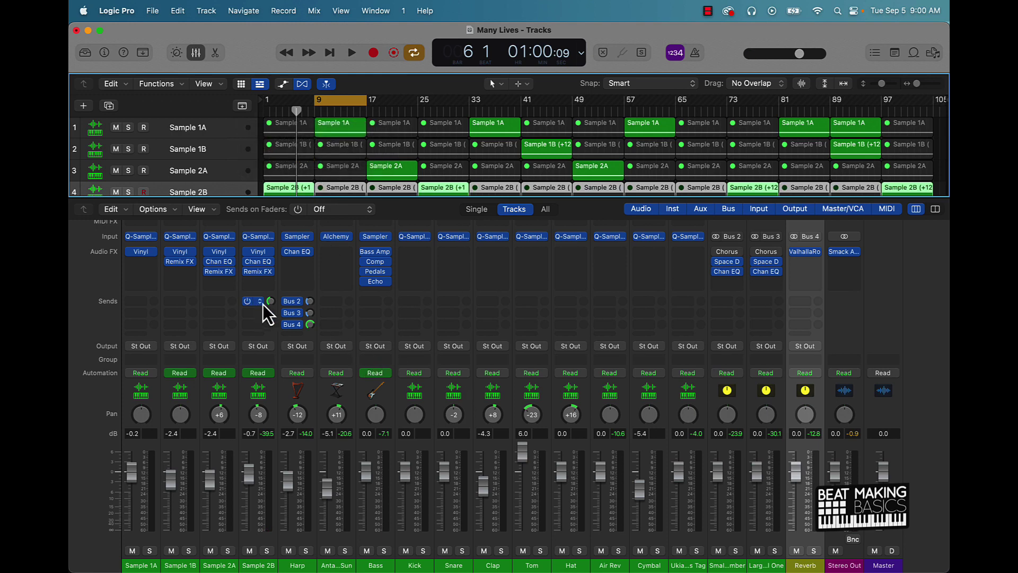